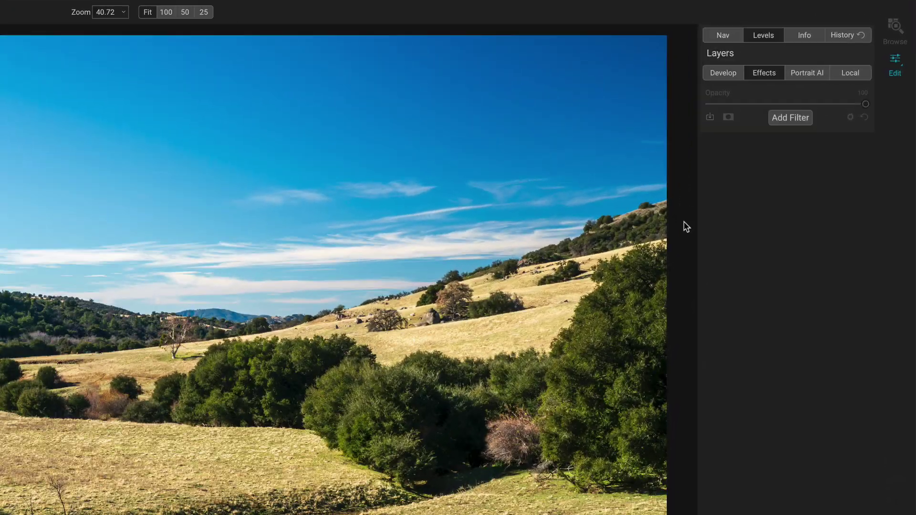
# - Add a Glow filter to the landscape, starting at Amount 0, Halo 10, Softlight mode
pyautogui.click(784, 116)
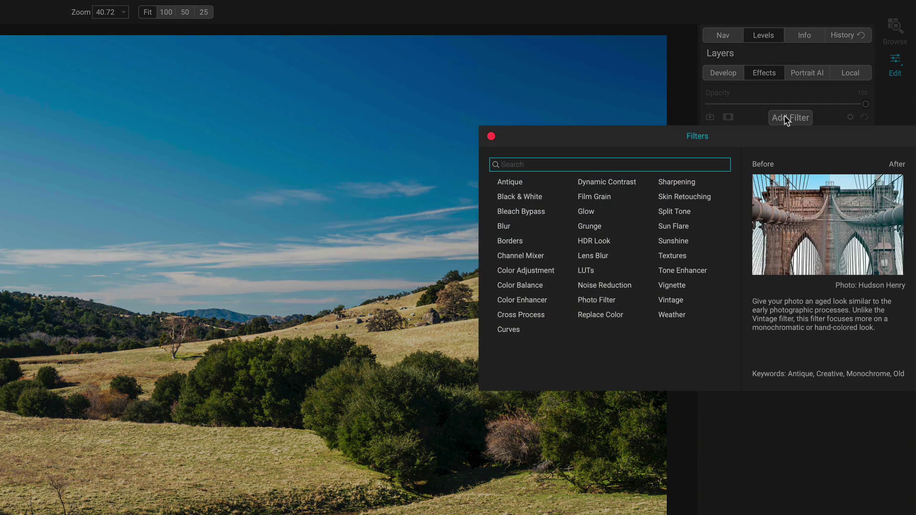
pyautogui.click(586, 212)
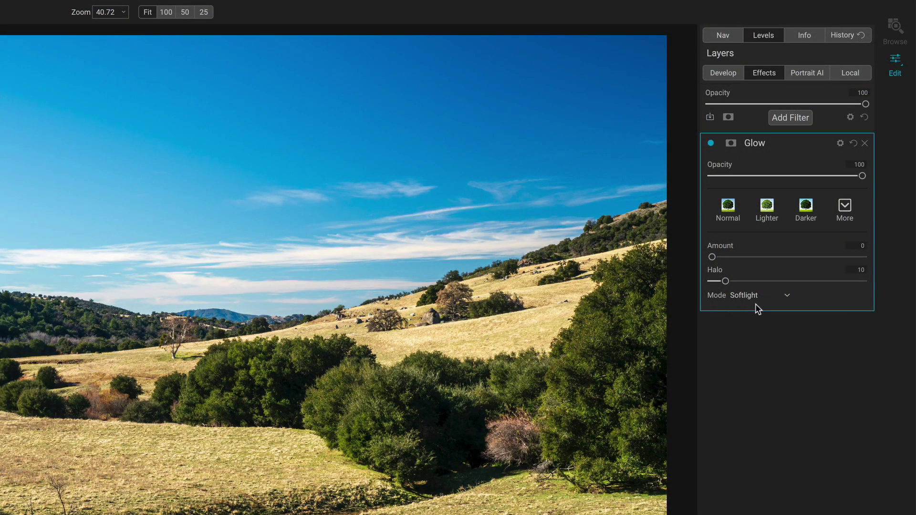
pyautogui.click(786, 295)
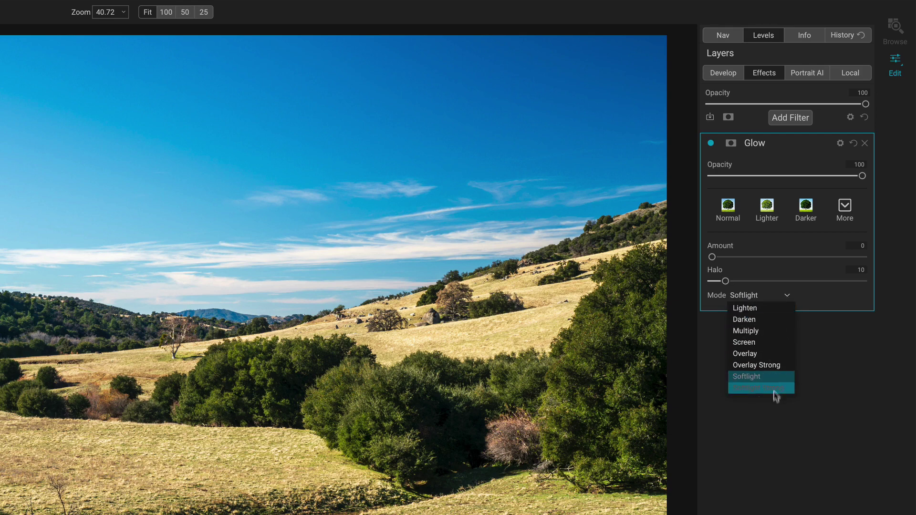
pyautogui.click(767, 297)
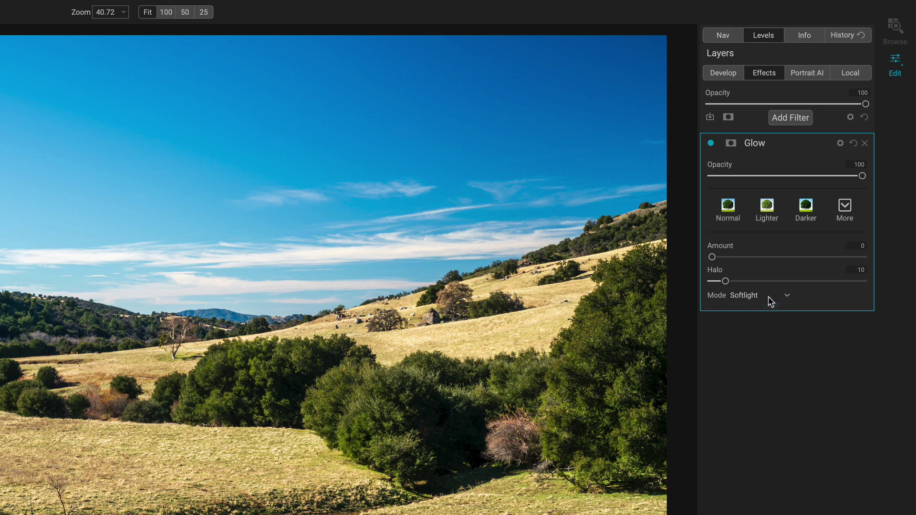
pyautogui.click(840, 143)
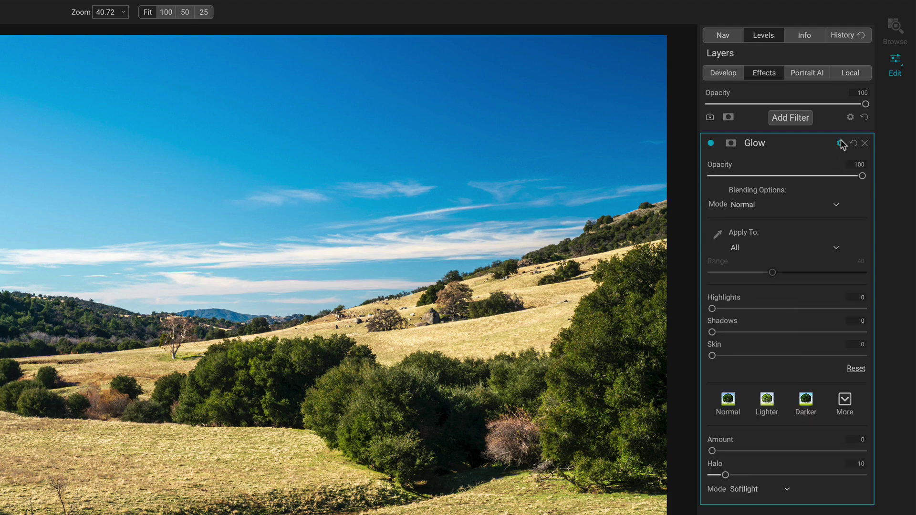
pyautogui.click(732, 204)
pyautogui.click(732, 203)
pyautogui.click(839, 143)
pyautogui.click(737, 299)
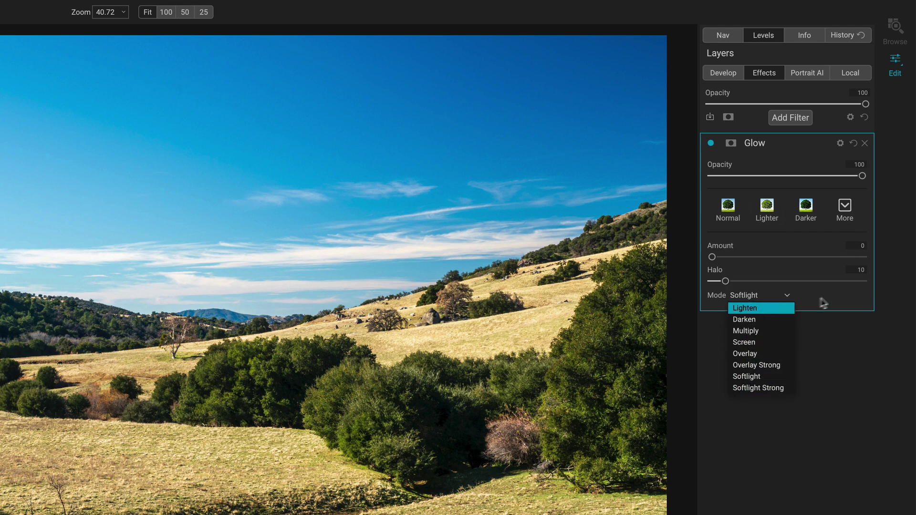
pyautogui.click(831, 325)
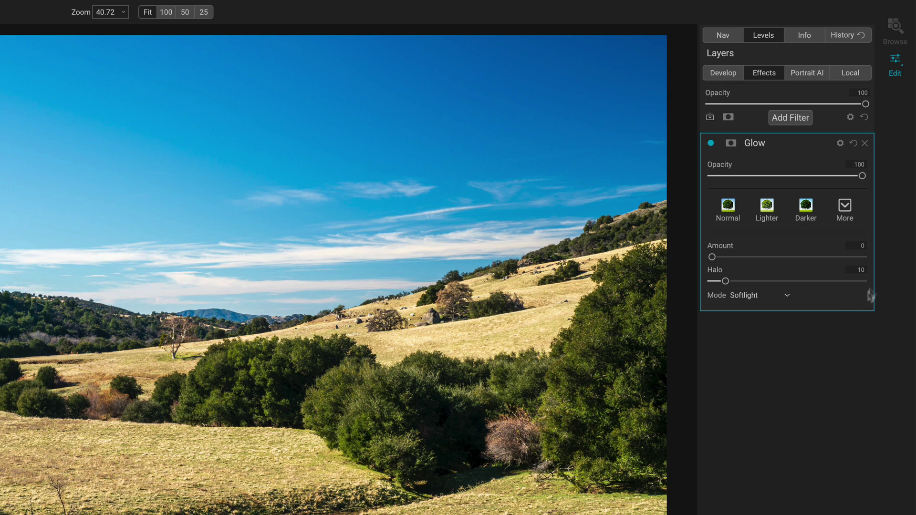
pyautogui.click(846, 212)
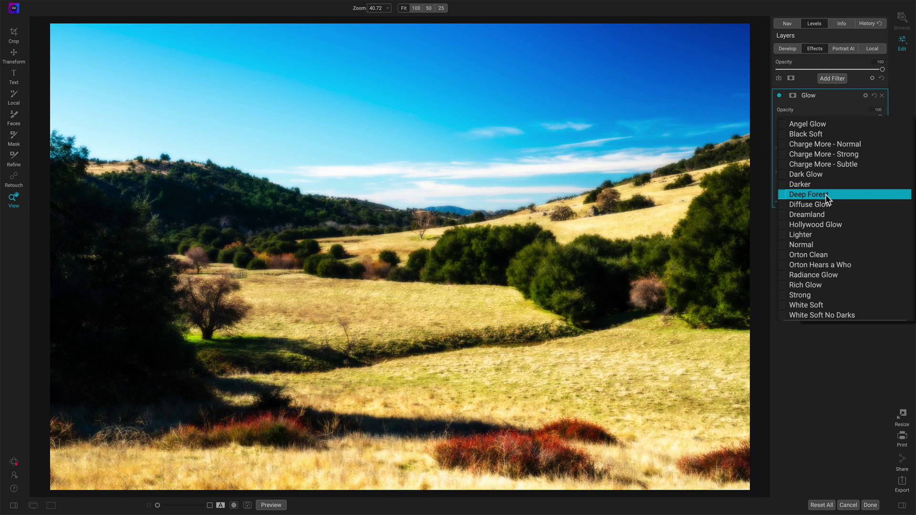
# - Apply the Deep Forest glow preset: Amount 90, Halo 20, Softlight Strong mode
pyautogui.click(825, 194)
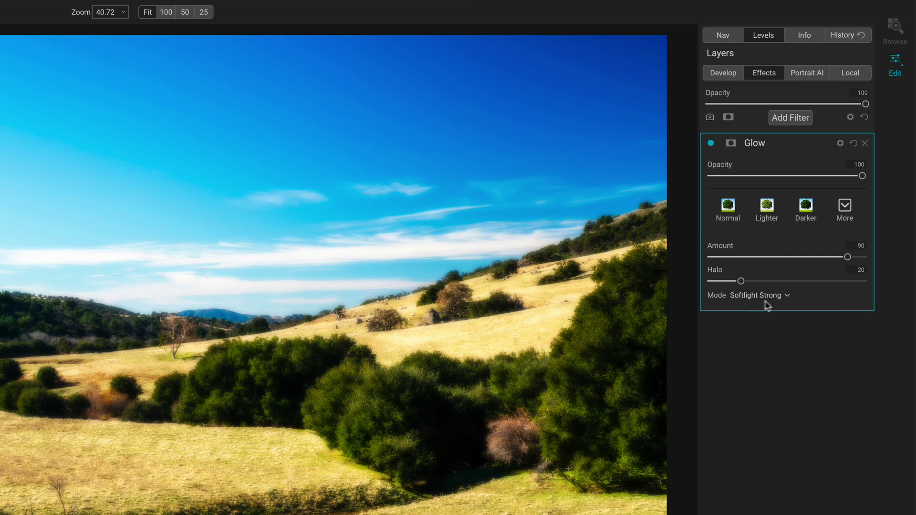
# - Zoom in on the bushes and lower the Glow Amount from 90 to 79
pyautogui.click(436, 371)
pyautogui.moveTo(307, 445); pyautogui.dragTo(455, 373)
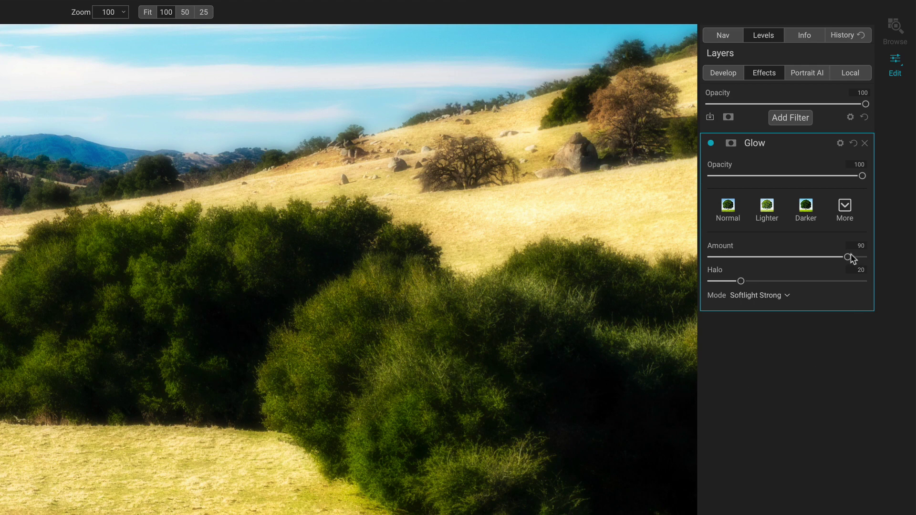
pyautogui.moveTo(849, 259)
pyautogui.mouseDown()
pyautogui.moveTo(735, 257)
pyautogui.moveTo(841, 262)
pyautogui.mouseUp()
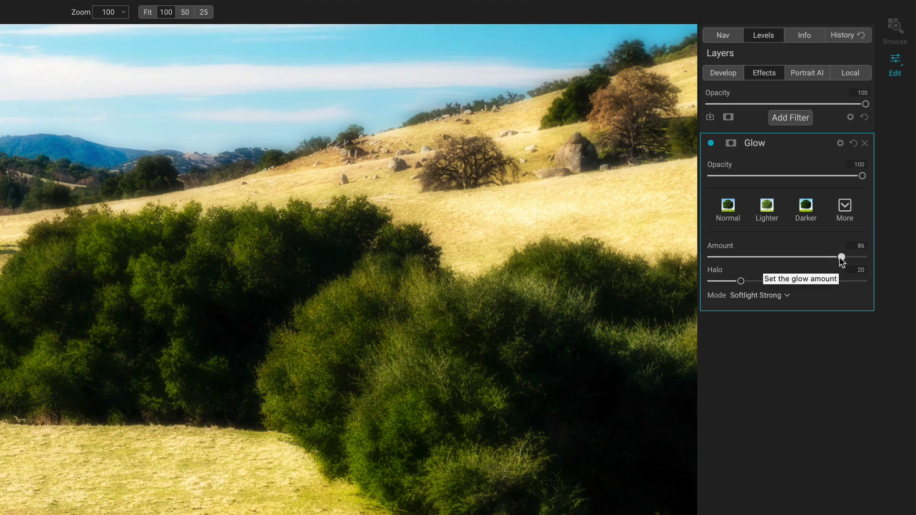
pyautogui.moveTo(840, 258)
pyautogui.mouseDown()
pyautogui.moveTo(750, 258)
pyautogui.moveTo(844, 260)
pyautogui.moveTo(762, 266)
pyautogui.moveTo(831, 261)
pyautogui.mouseUp()
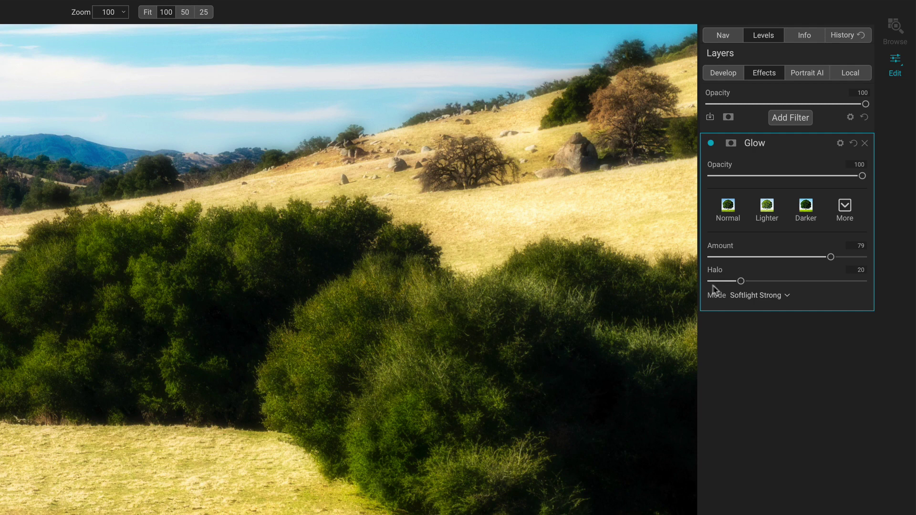
# - Try a much larger Glow Halo, then settle it at 16
pyautogui.moveTo(741, 282); pyautogui.dragTo(873, 282)
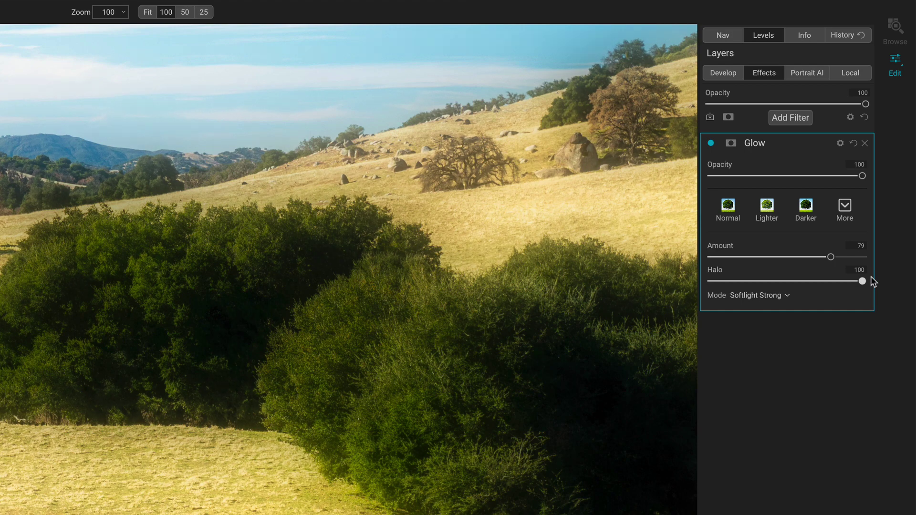
pyautogui.moveTo(745, 282)
pyautogui.mouseDown()
pyautogui.moveTo(725, 281)
pyautogui.moveTo(754, 282)
pyautogui.moveTo(739, 282)
pyautogui.mouseUp()
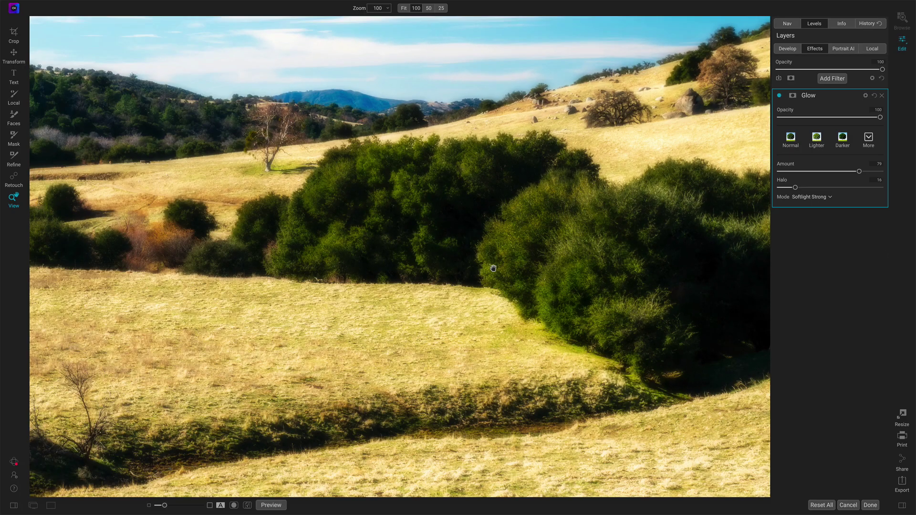
# - Refit the whole photo, adjust the Glow Halo to 23, and open the blend mode list
pyautogui.click(491, 267)
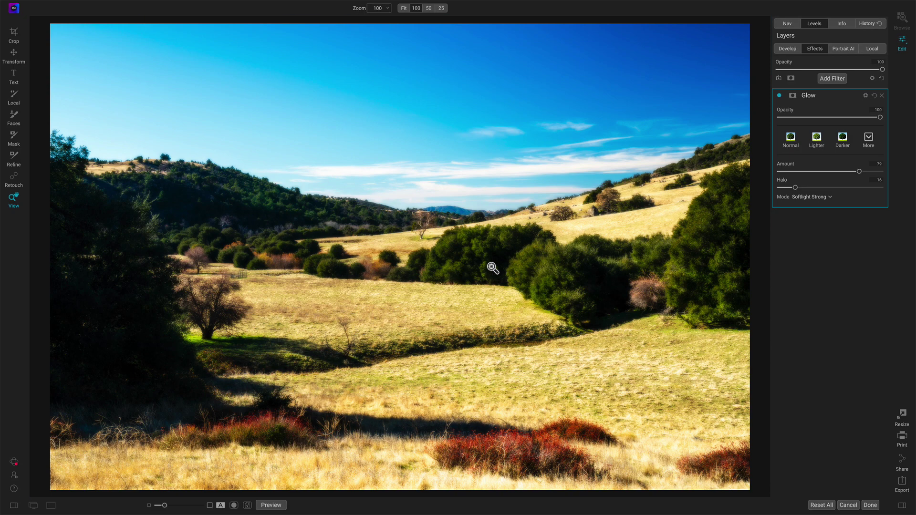
pyautogui.click(786, 189)
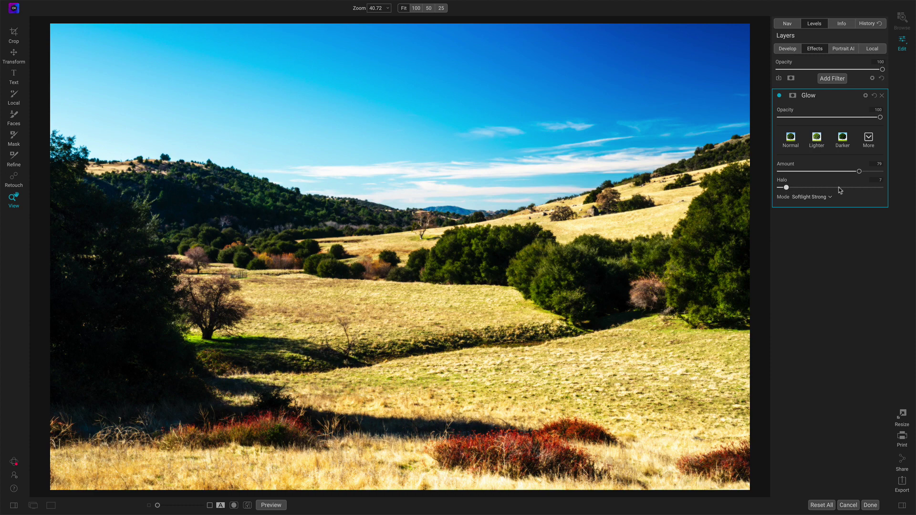
pyautogui.click(799, 189)
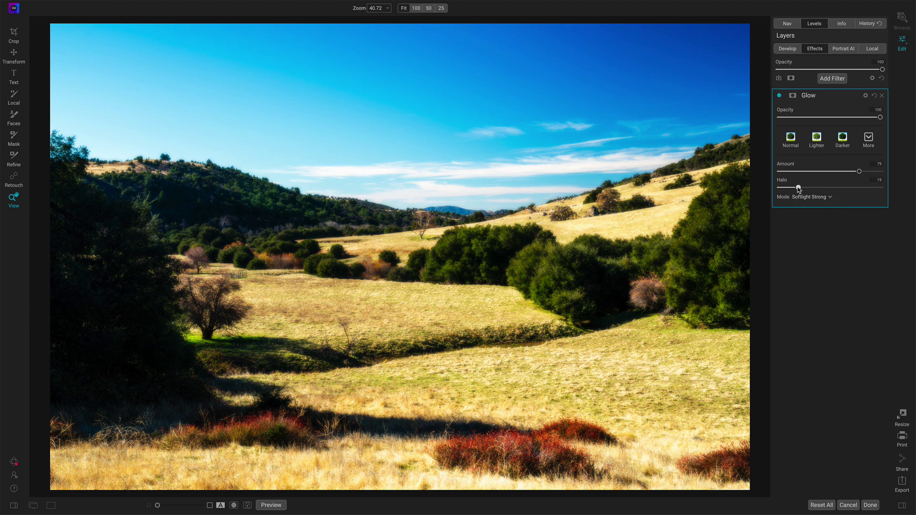
pyautogui.moveTo(777, 207)
pyautogui.mouseDown()
pyautogui.moveTo(842, 208)
pyautogui.moveTo(771, 209)
pyautogui.moveTo(781, 208)
pyautogui.mouseUp()
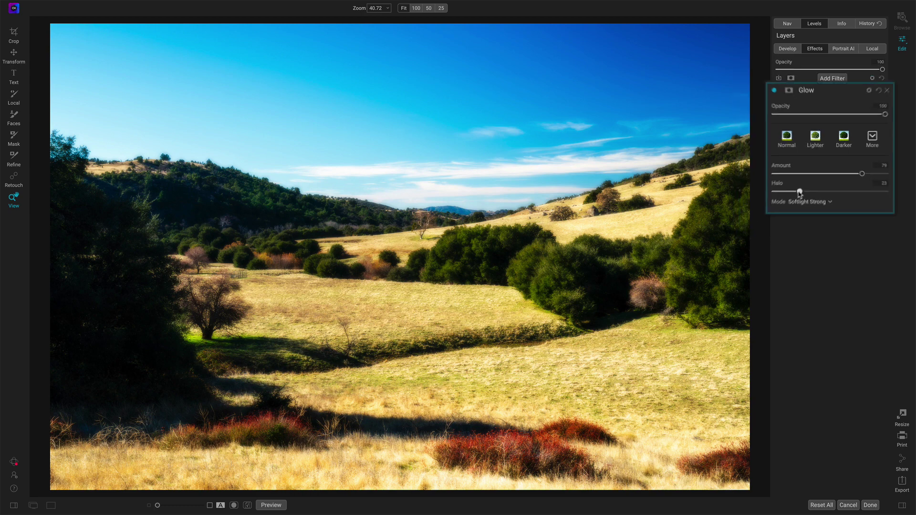
pyautogui.click(812, 197)
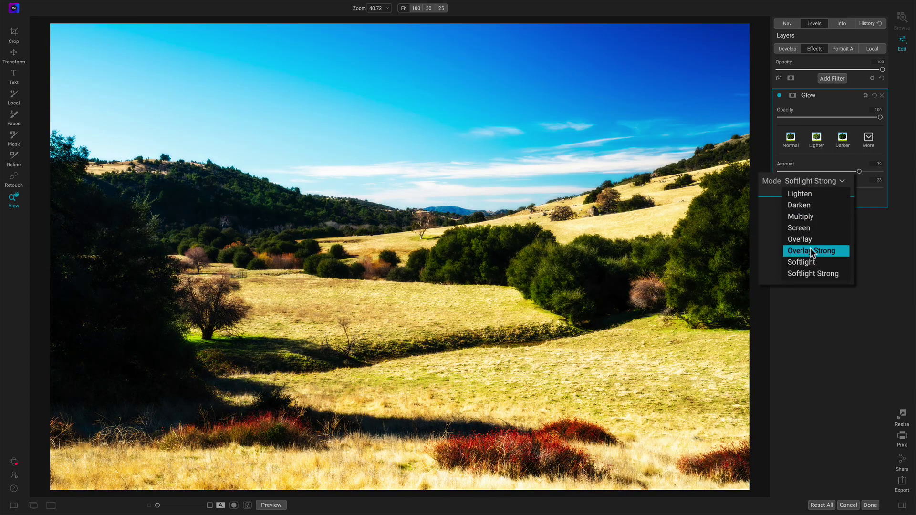
# - Keep Softlight Strong as the Glow filter's blend mode
pyautogui.click(810, 274)
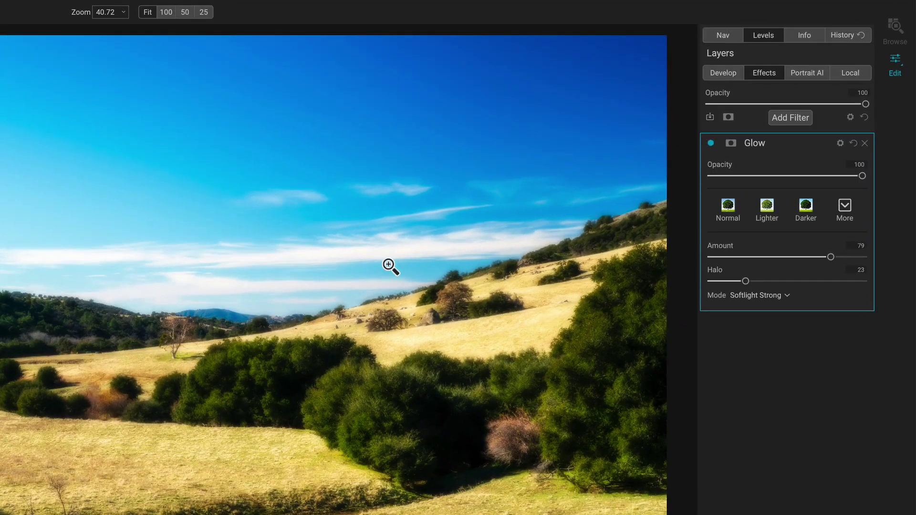
# - Add a Lumen luminosity mask to the Glow filter with Density 46
pyautogui.click(731, 143)
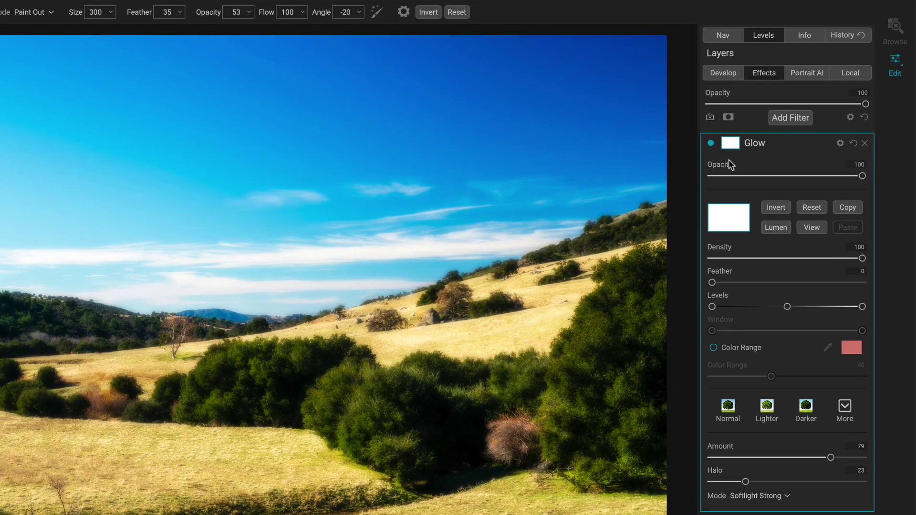
pyautogui.click(773, 233)
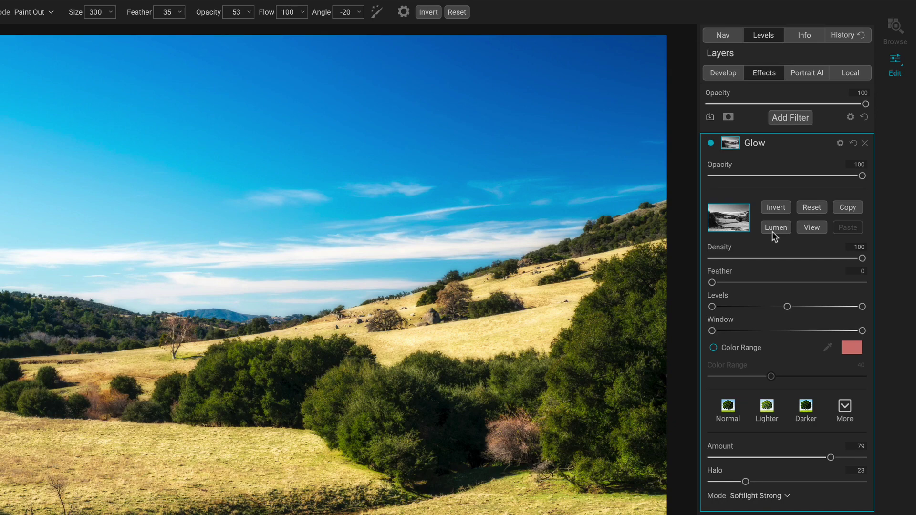
pyautogui.moveTo(862, 258); pyautogui.dragTo(778, 260)
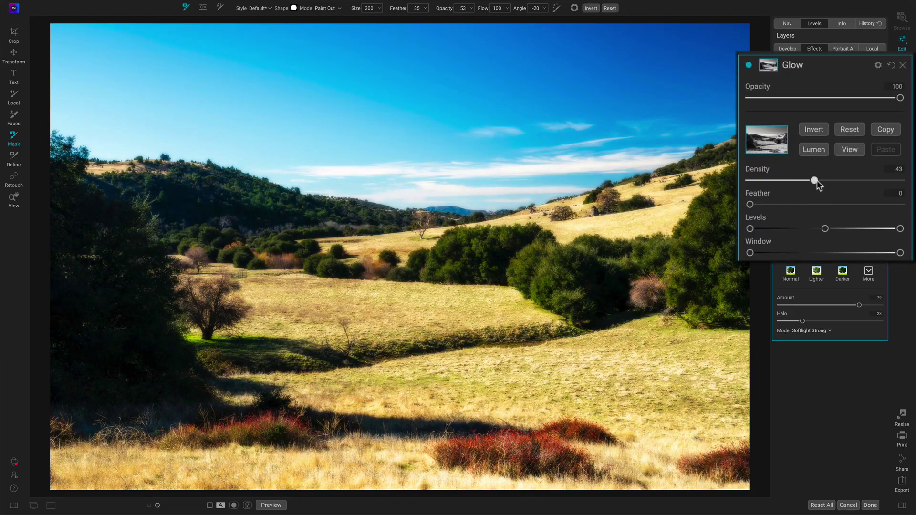
pyautogui.moveTo(816, 182); pyautogui.dragTo(819, 185)
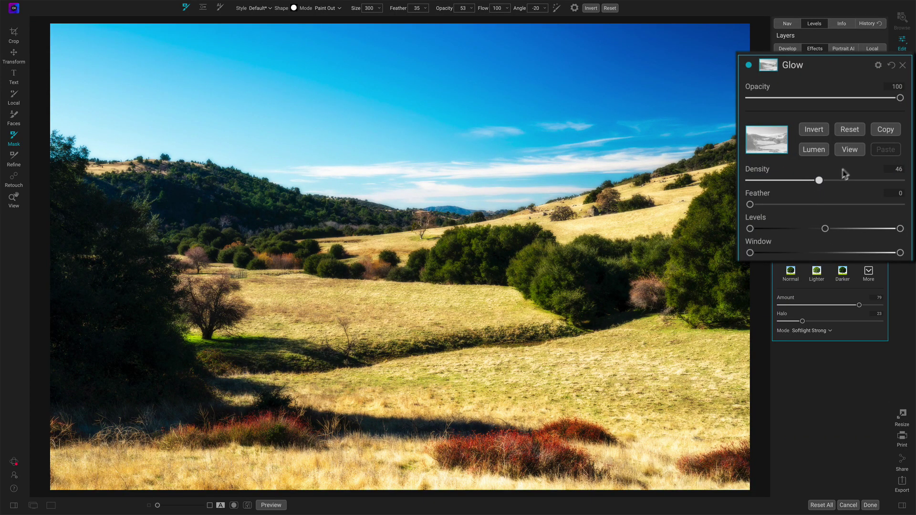
# - View the luminosity mask in black and white and raise its Density to 100
pyautogui.click(849, 150)
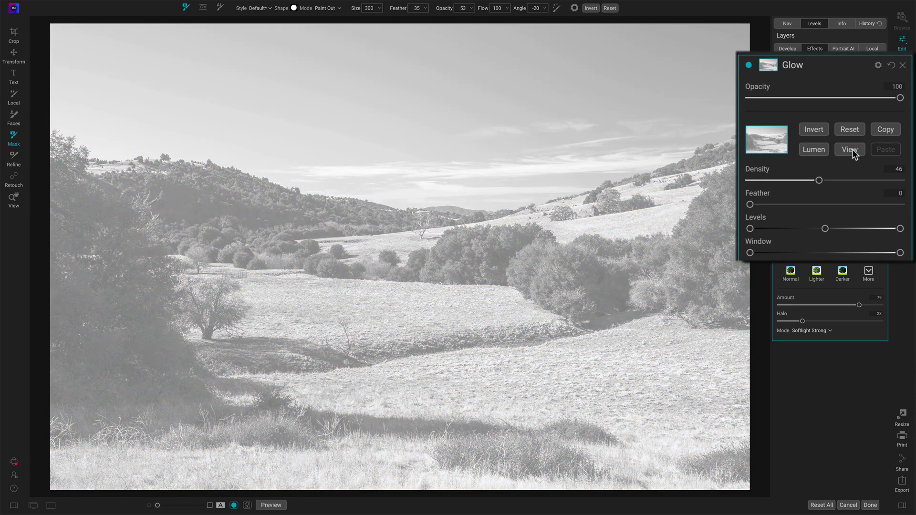
pyautogui.moveTo(820, 183); pyautogui.dragTo(913, 187)
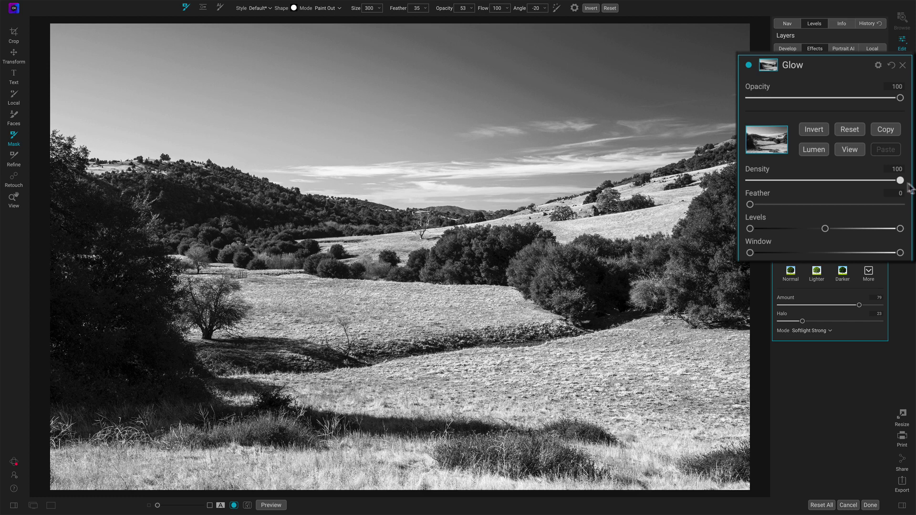
# - Lower the mask Density to about 60, toggling between mask view and full-colour photo
pyautogui.click(853, 149)
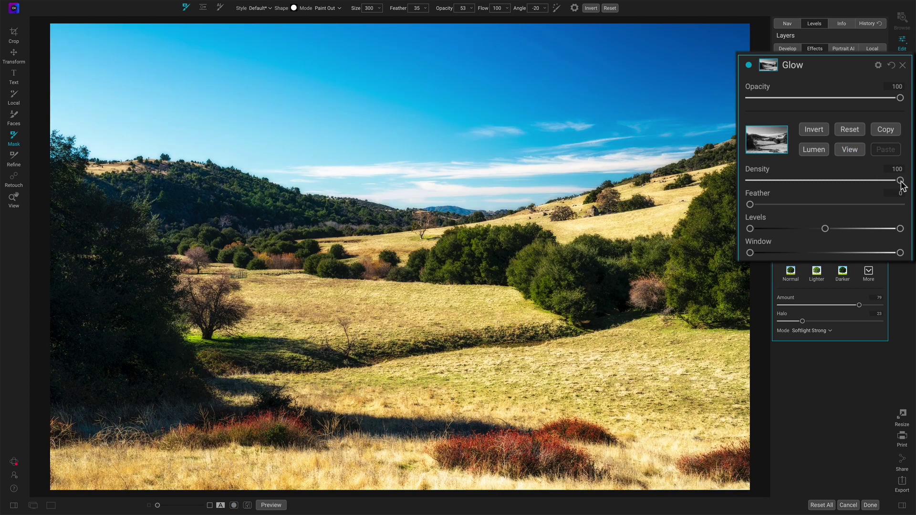
pyautogui.moveTo(901, 181); pyautogui.dragTo(851, 181)
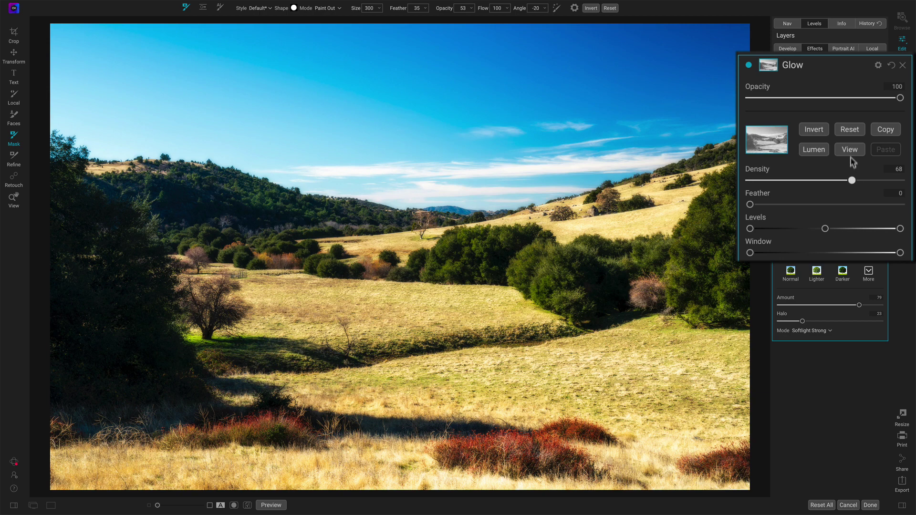
pyautogui.click(850, 150)
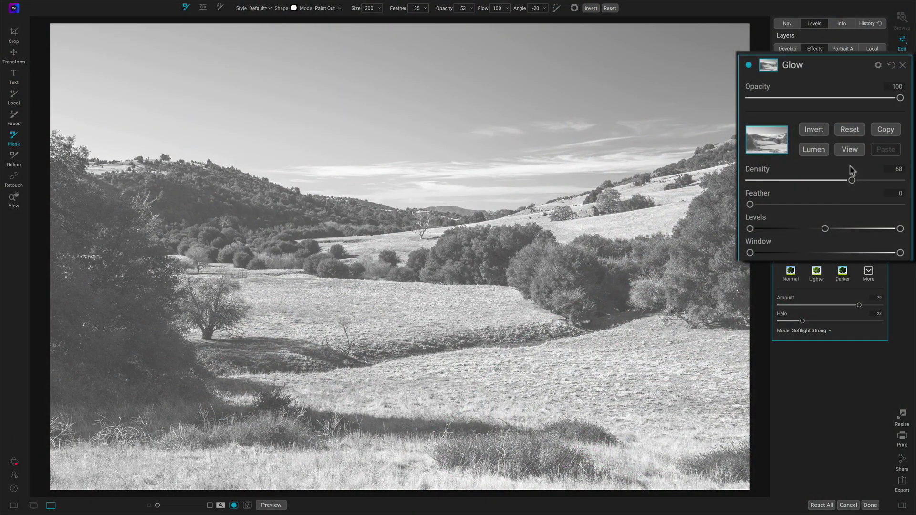
pyautogui.moveTo(851, 180); pyautogui.dragTo(838, 181)
pyautogui.click(848, 149)
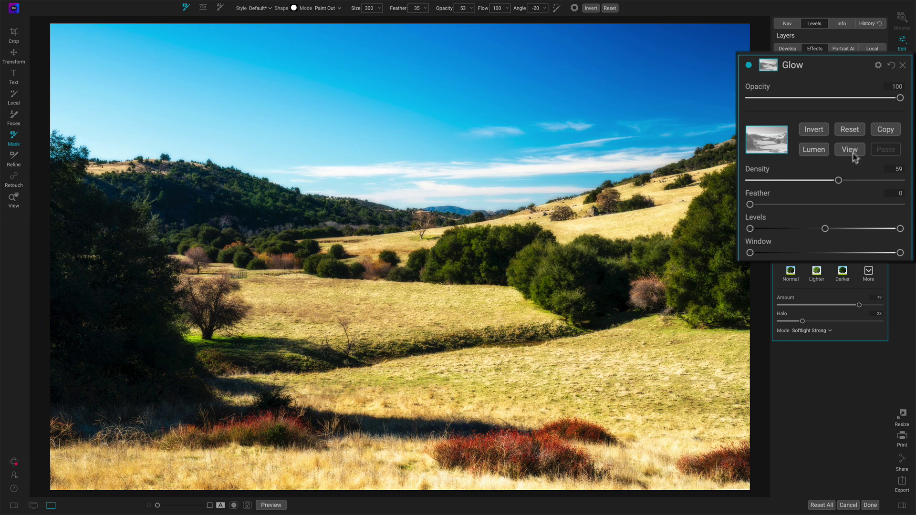
pyautogui.moveTo(831, 181)
pyautogui.mouseDown()
pyautogui.moveTo(852, 180)
pyautogui.moveTo(840, 180)
pyautogui.mouseUp()
pyautogui.click(849, 131)
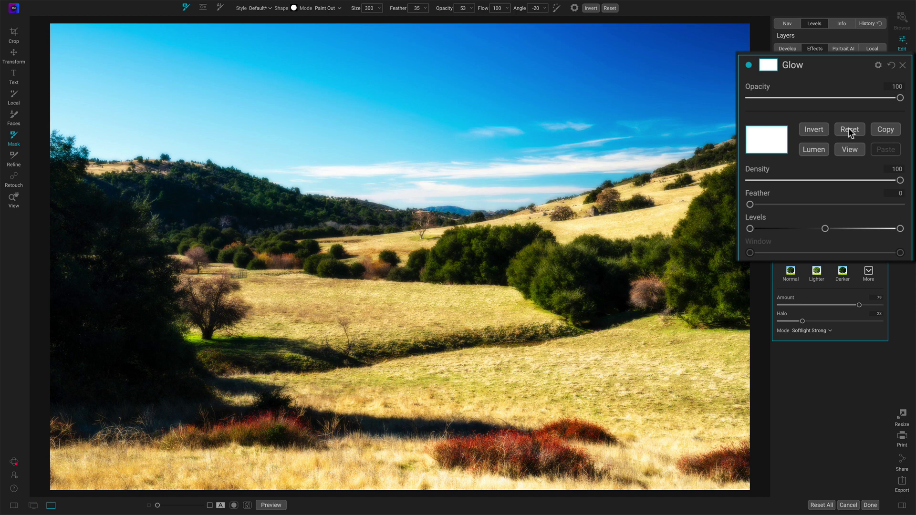
pyautogui.hotkey('ctrl', 'z')
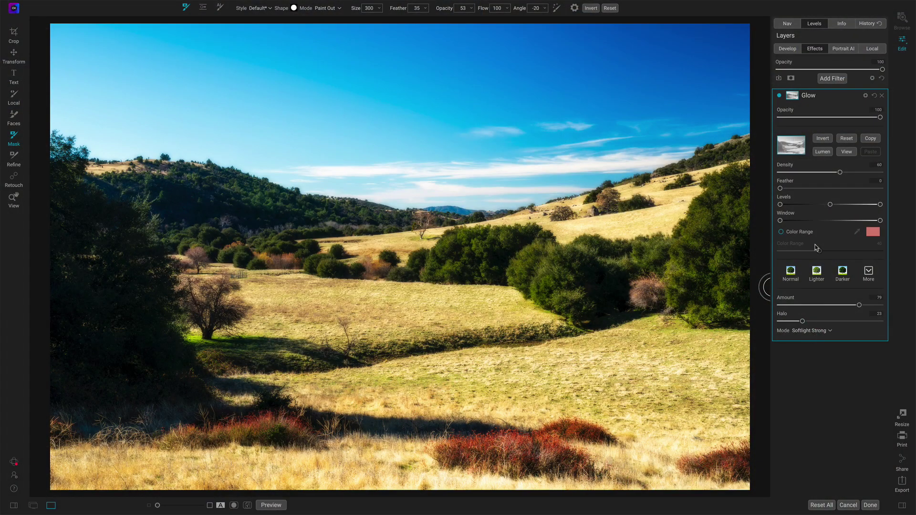
# - Set the Glow mask Density to 63, toggling the Glow filter off and on to compare
pyautogui.click(780, 97)
pyautogui.click(779, 97)
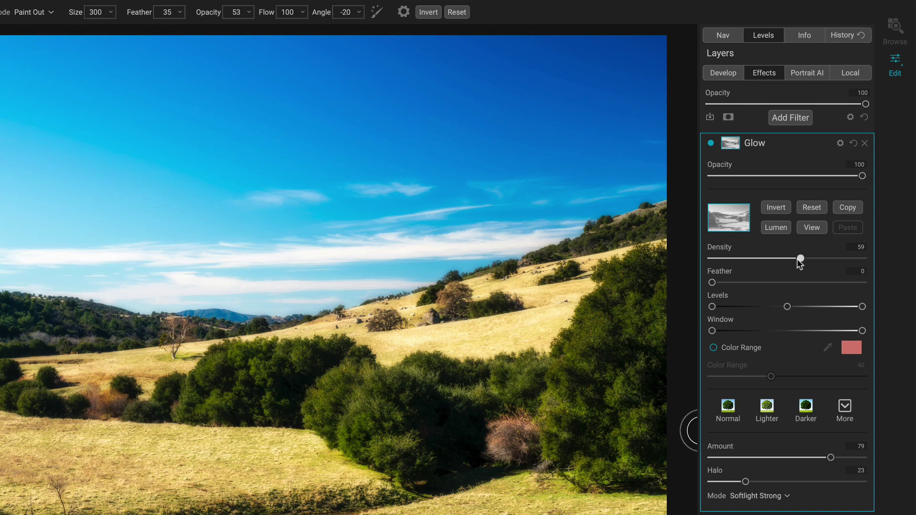
pyautogui.moveTo(798, 259)
pyautogui.mouseDown()
pyautogui.moveTo(778, 259)
pyautogui.moveTo(785, 258)
pyautogui.mouseUp()
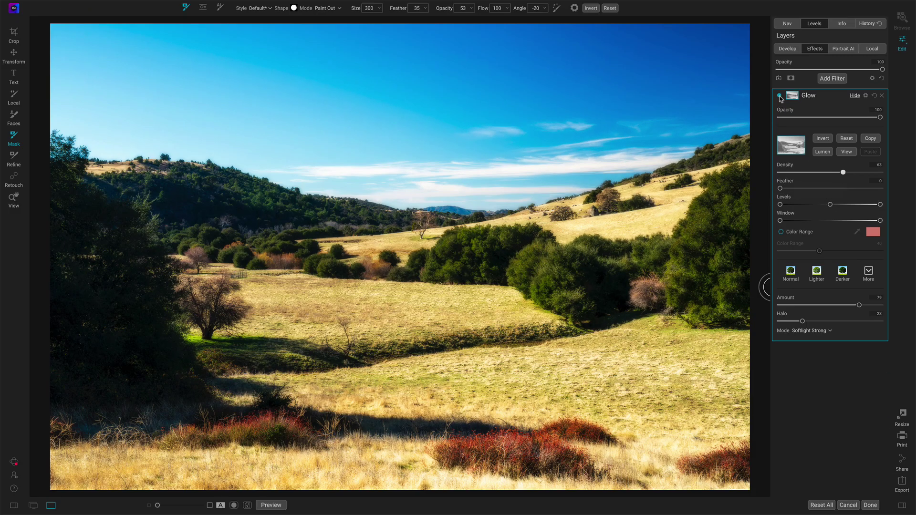
pyautogui.click(710, 143)
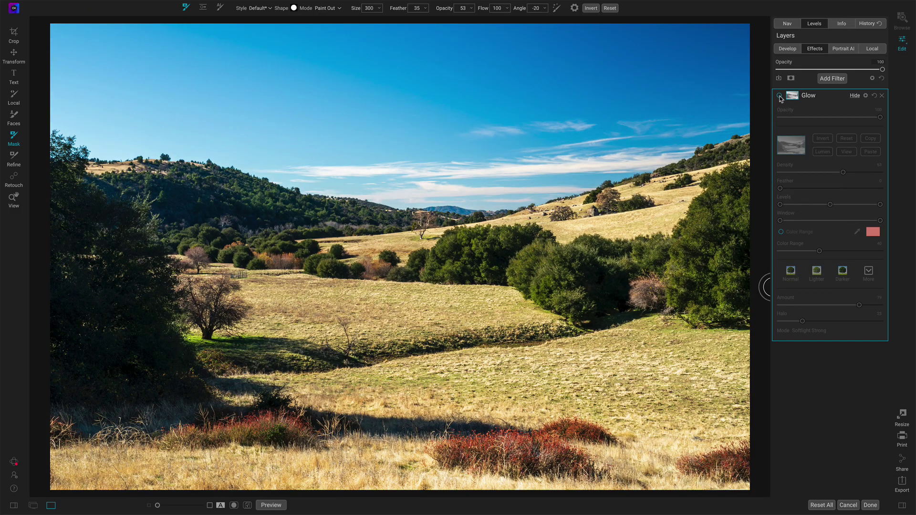
pyautogui.click(780, 96)
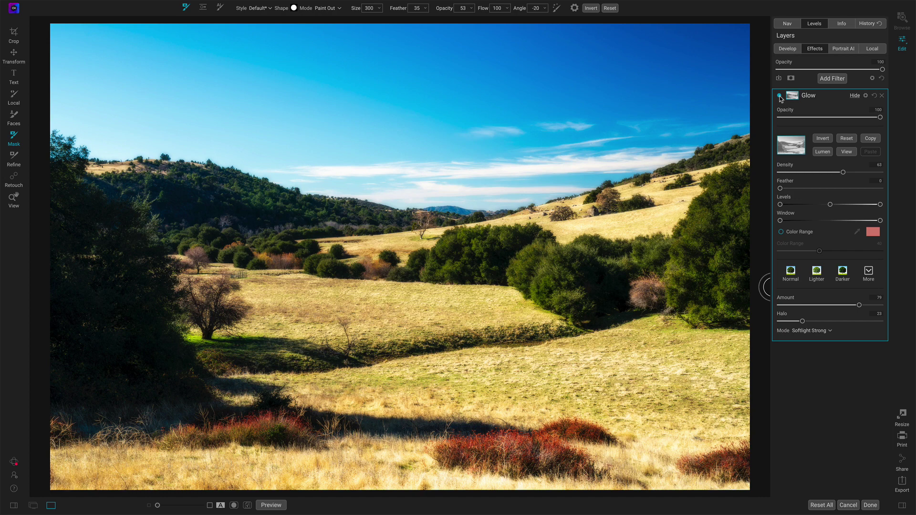